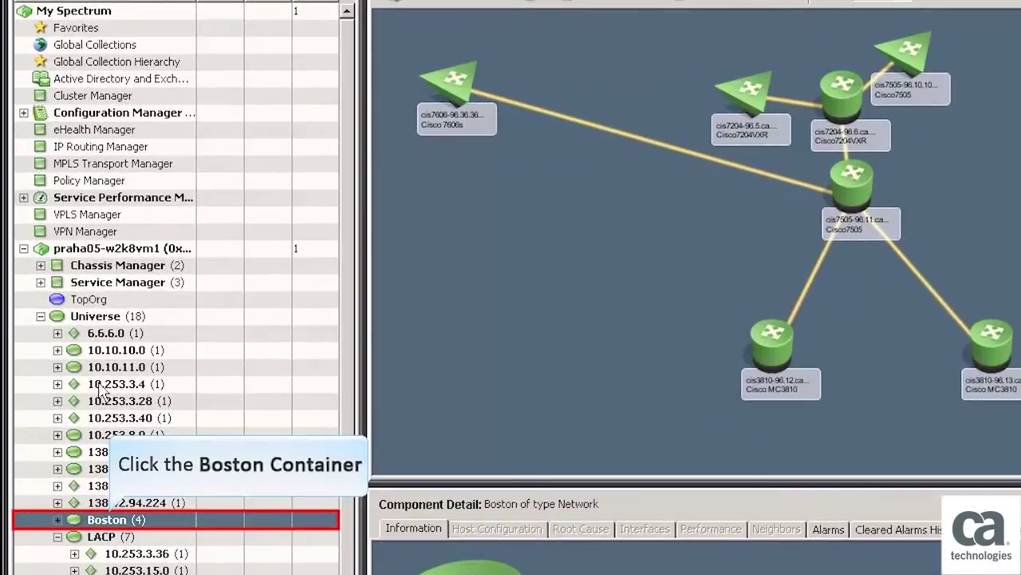
# Select the Boston container under Universe to display its Cisco router topology
pyautogui.click(128, 520)
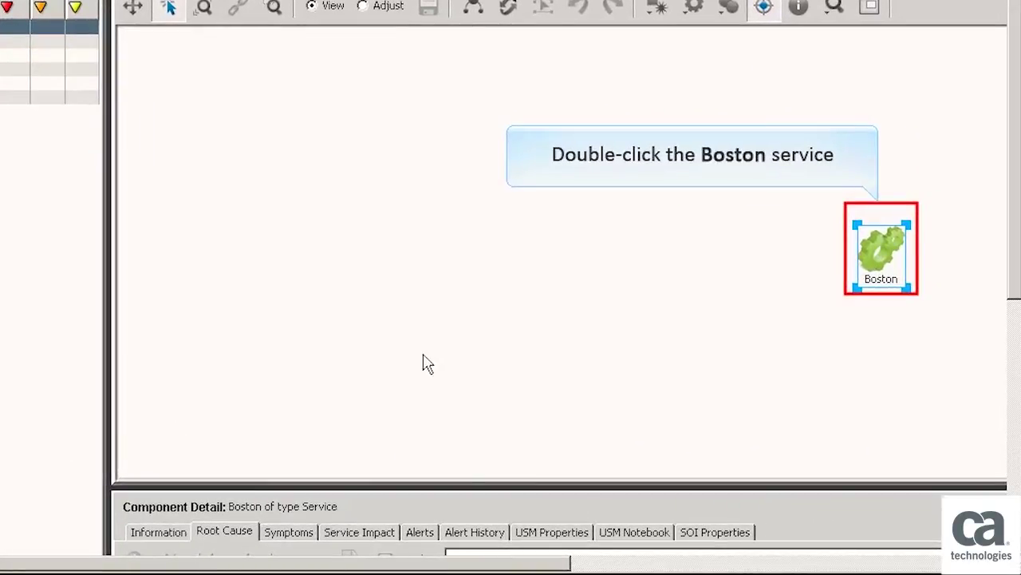
# Expand the Boston service in the SOI Topology view to reveal its routers
pyautogui.doubleClick(881, 260)
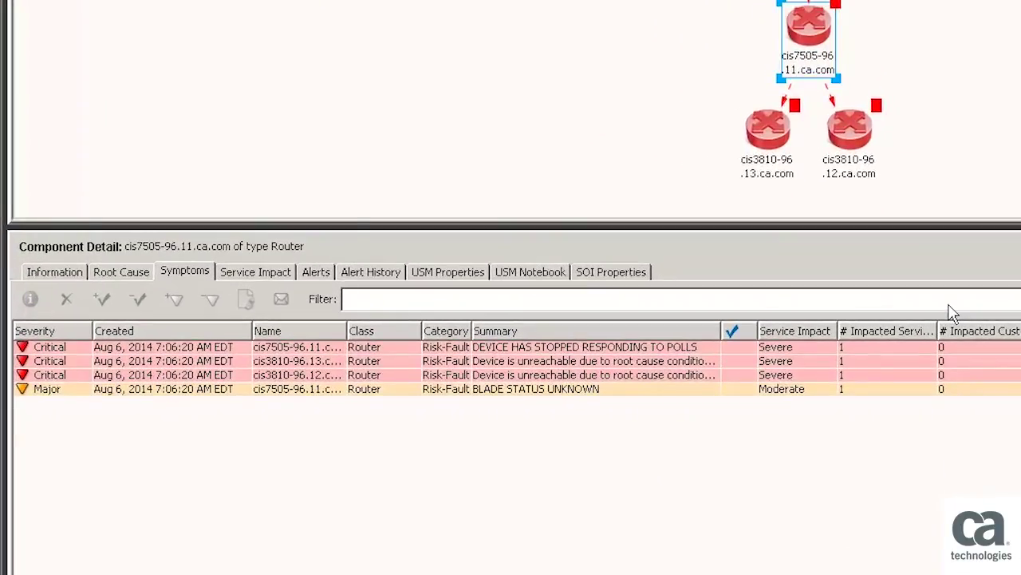
# Show the symptom alerts for failed router cis7505-96.11 in Component Detail
pyautogui.click(187, 277)
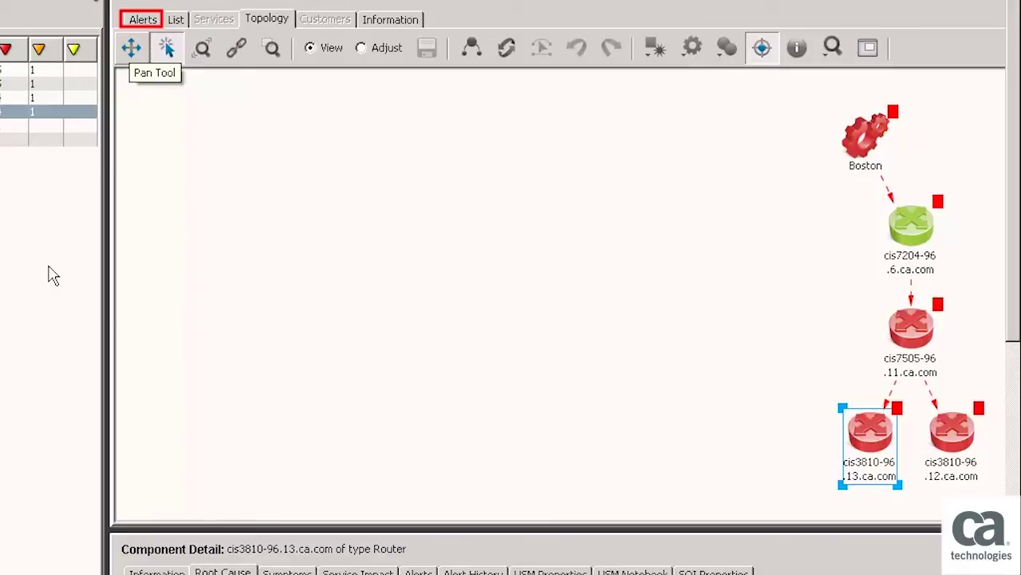
# Display the alert table showing the five Boston router faults, including CHASSIS DOWN
pyautogui.click(151, 19)
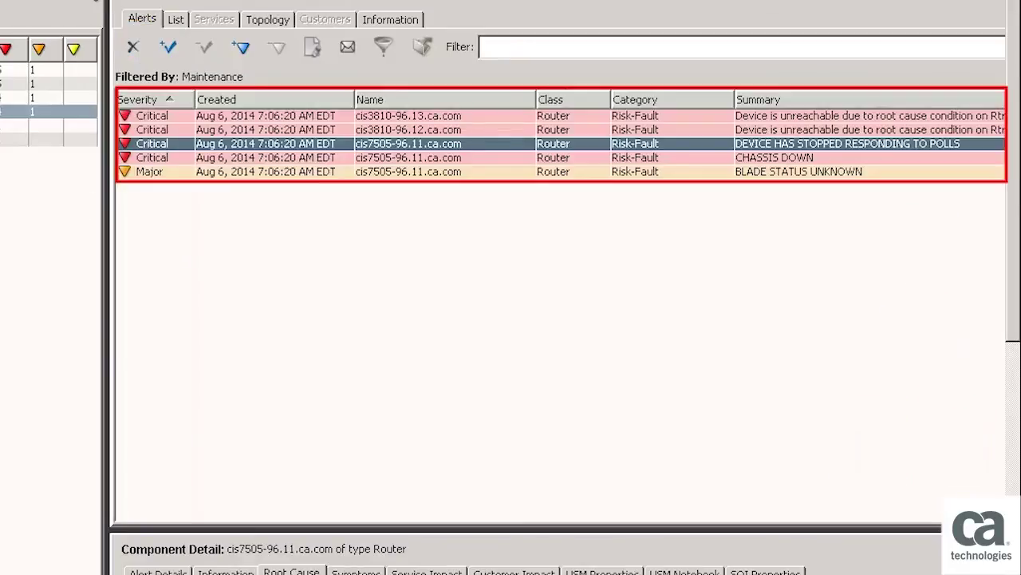